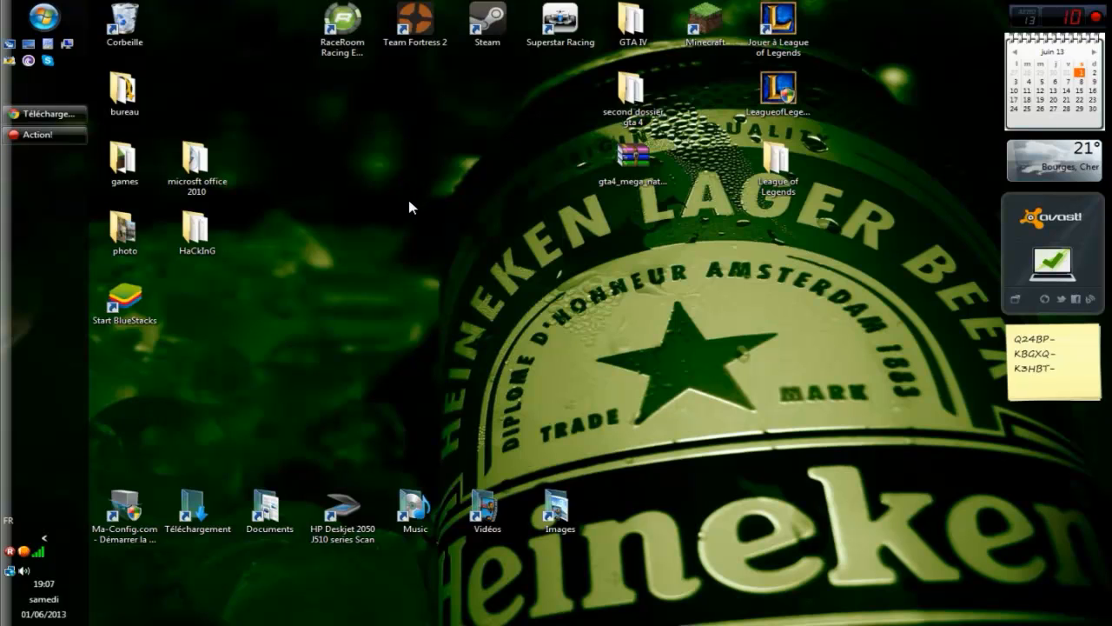
Open the properties of drive HP (C:) and start Disk Cleanup for the files of all users.
left_click(67, 44)
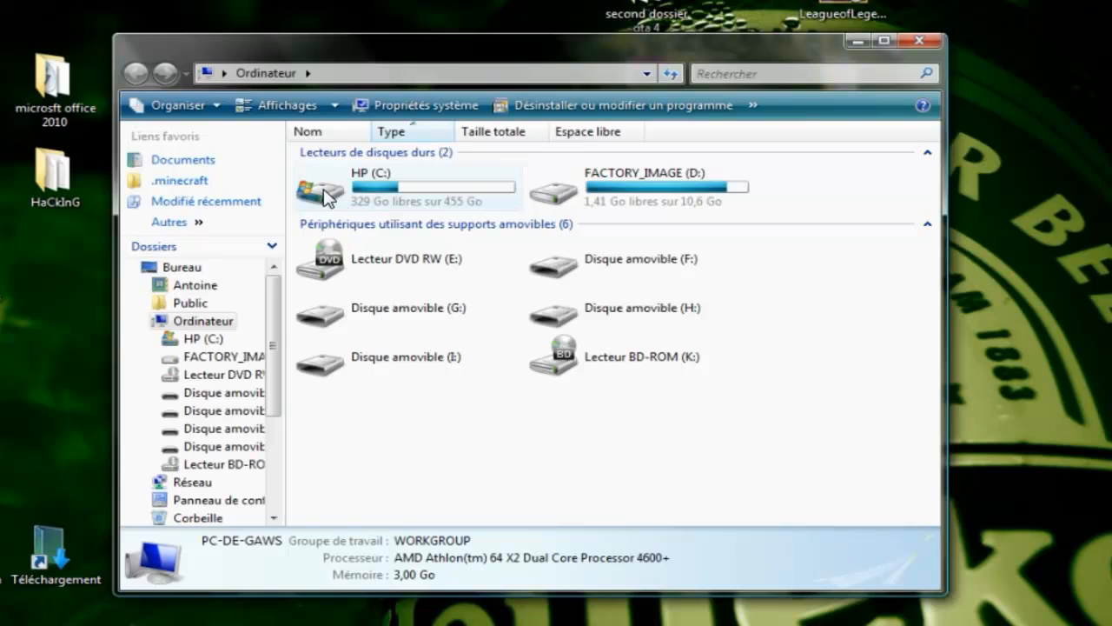
right_click(381, 203)
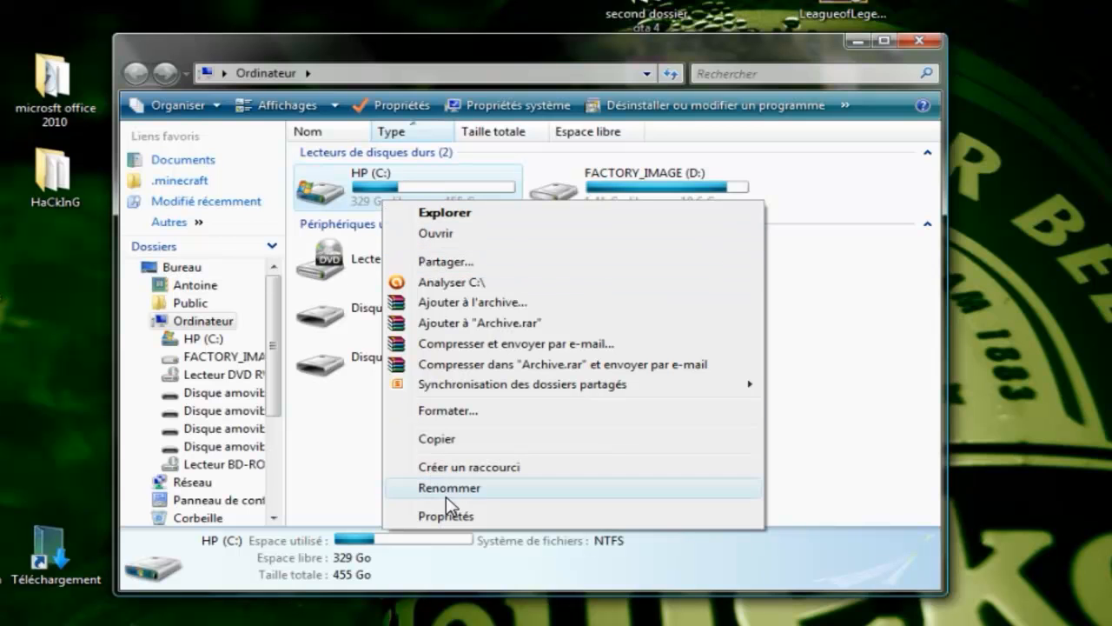
left_click(447, 518)
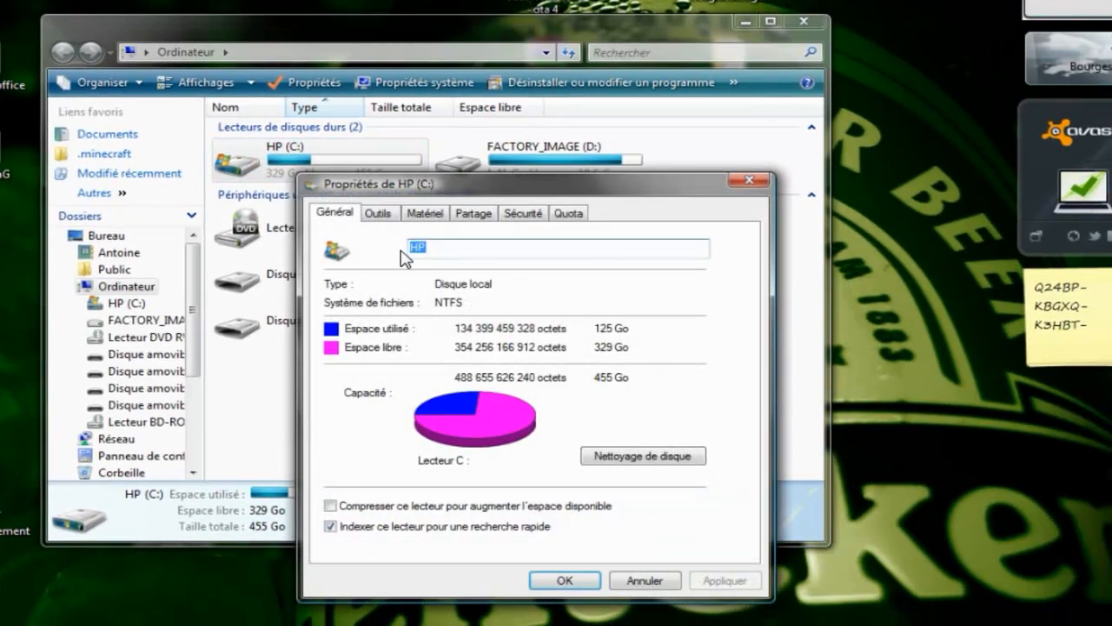
left_click(633, 464)
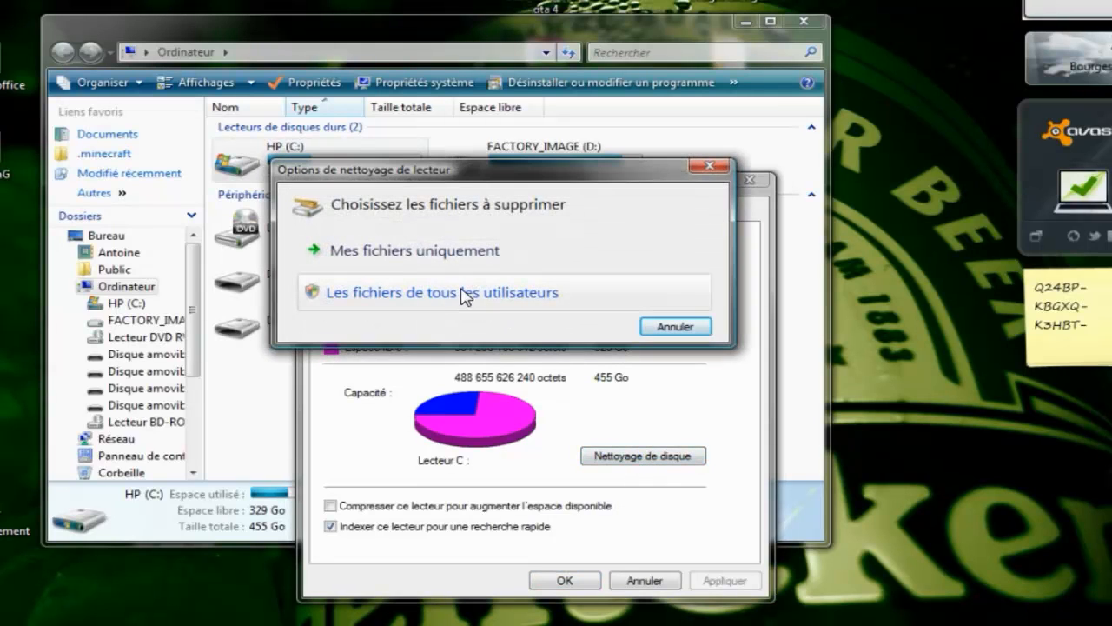
left_click(372, 306)
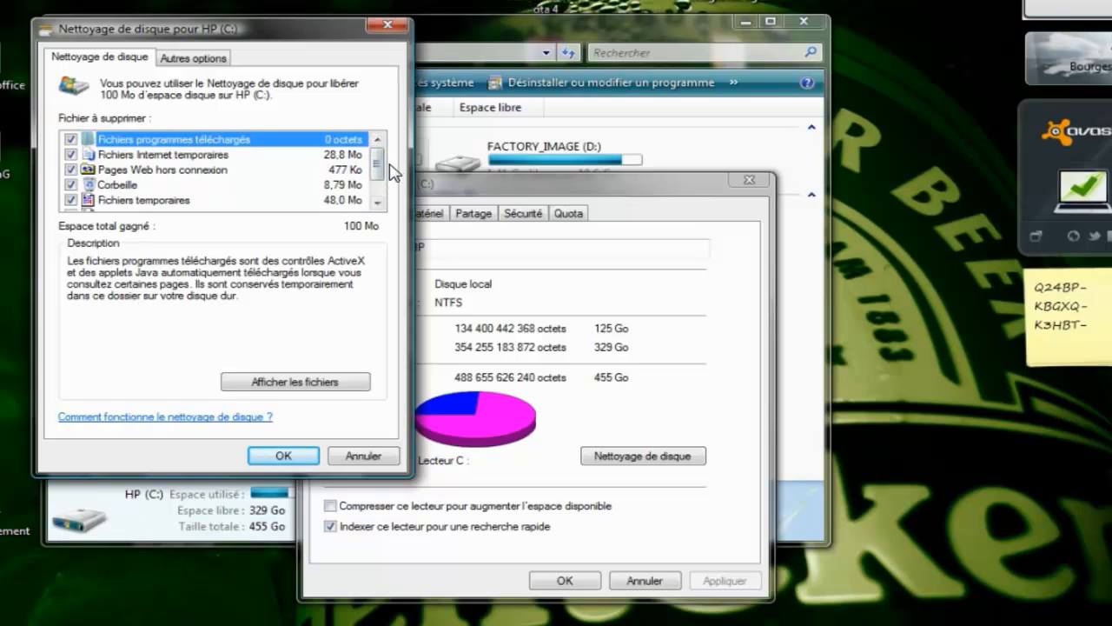
Review the file categories for cleanup and delete all system restore points and shadow copies except the most recent.
mouse_move(379, 171)
left_mouse_down()
mouse_move(379, 186)
mouse_move(375, 150)
left_mouse_up()
left_click(196, 58)
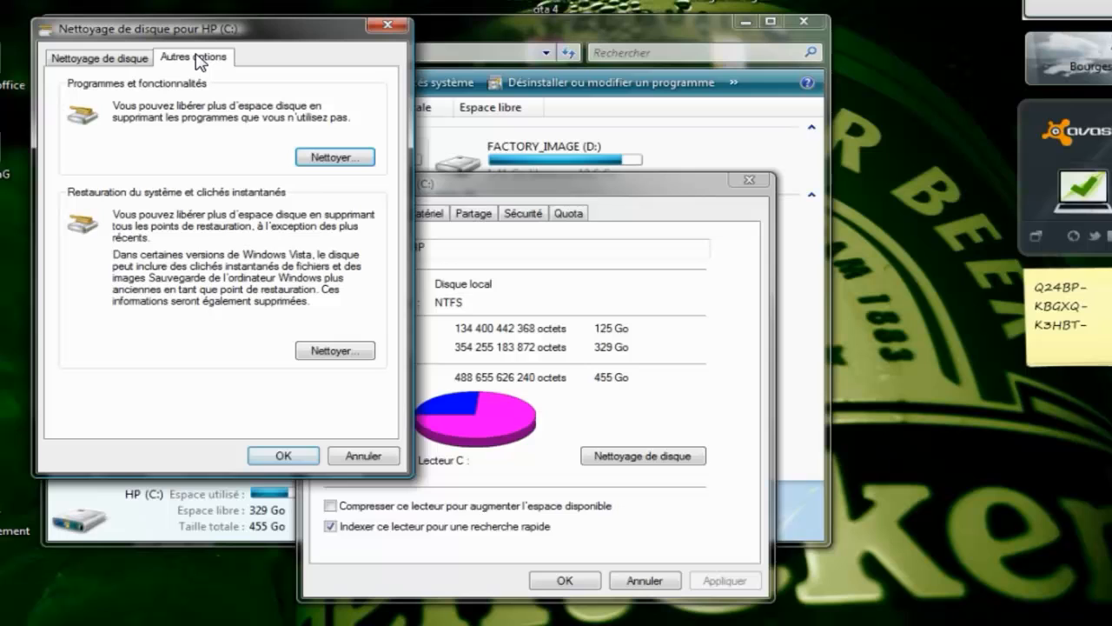
left_click(333, 354)
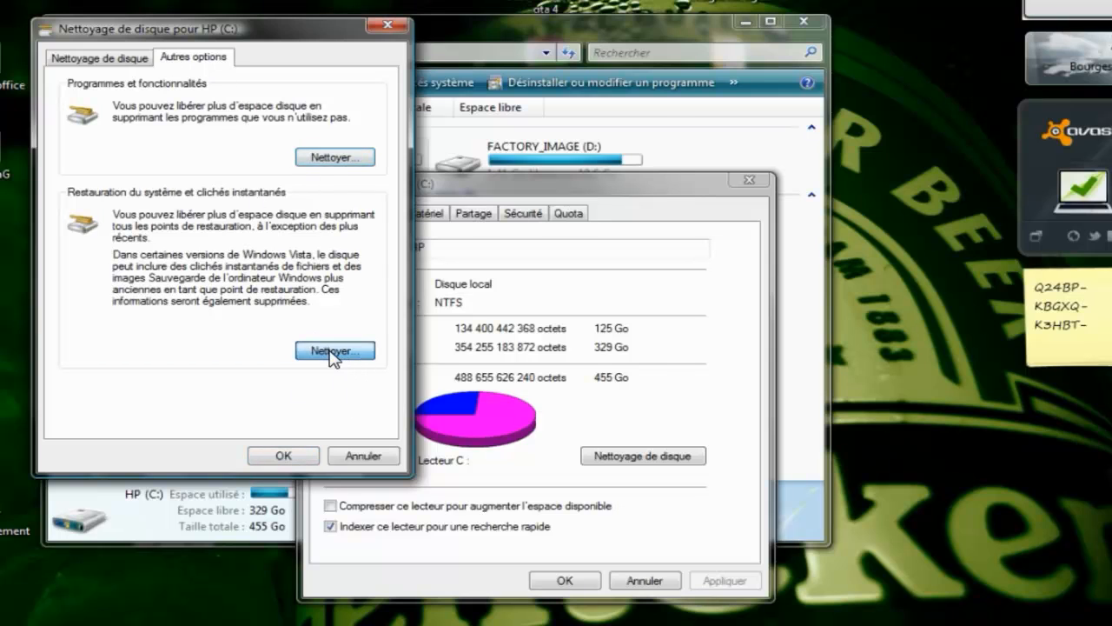
left_click(517, 304)
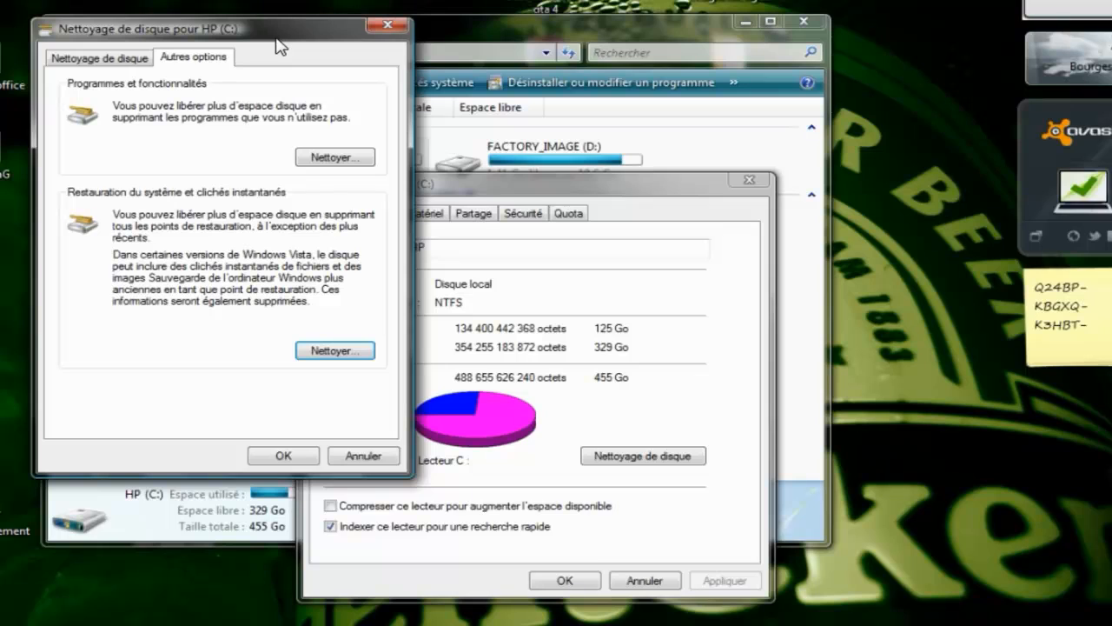
Run Disk Cleanup to permanently delete the unneeded files on HP (C:), then refresh the drive list.
left_click_drag(276, 39, 321, 1)
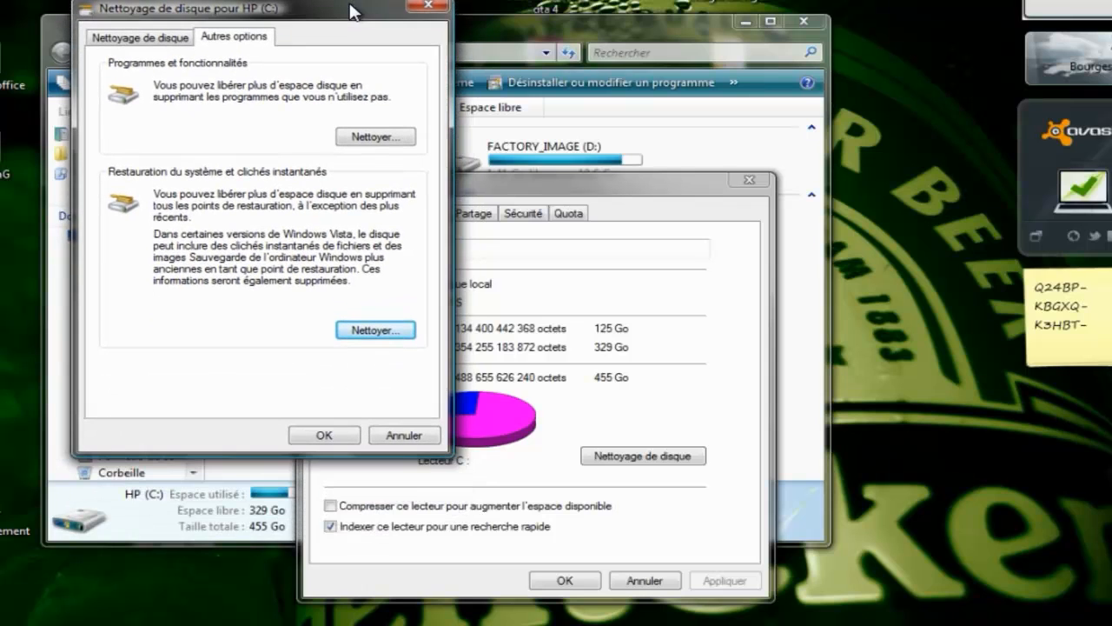
left_click(324, 435)
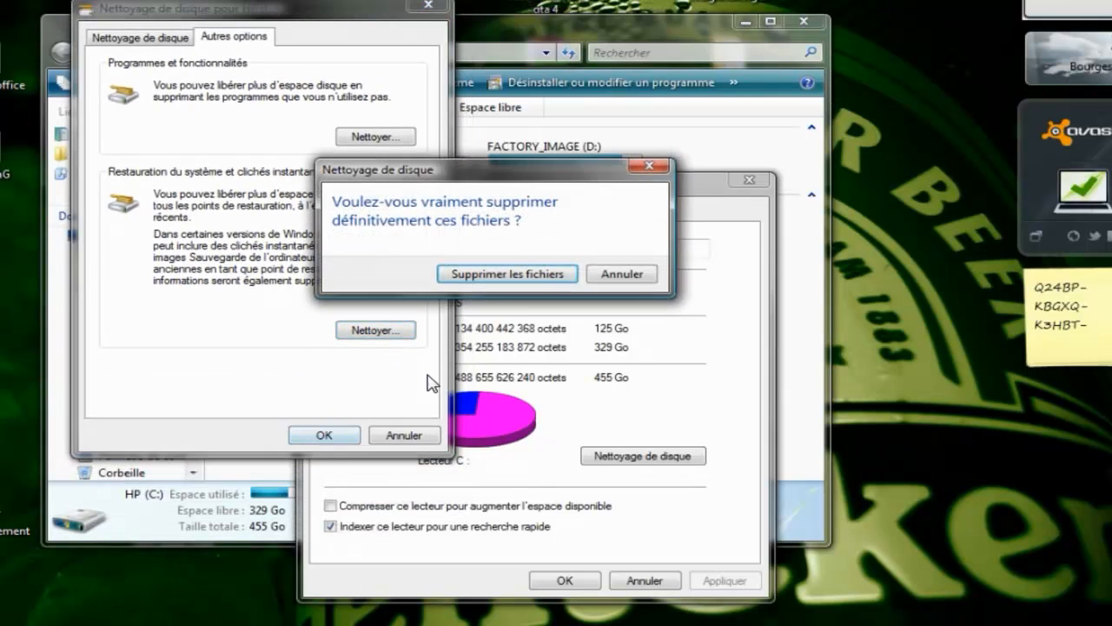
left_click(498, 277)
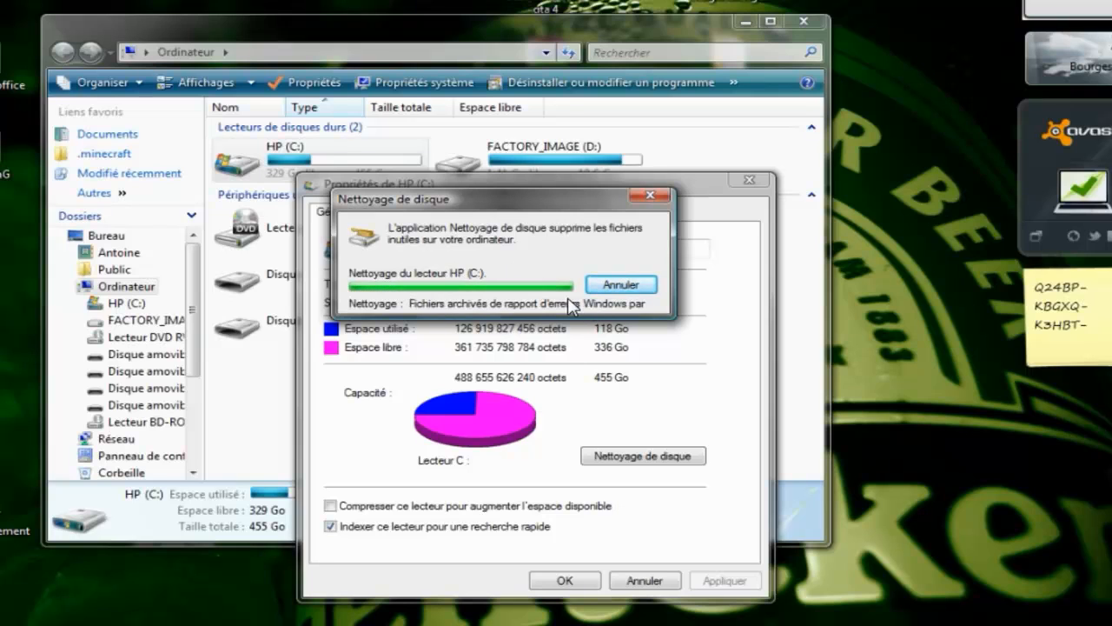
left_click(556, 581)
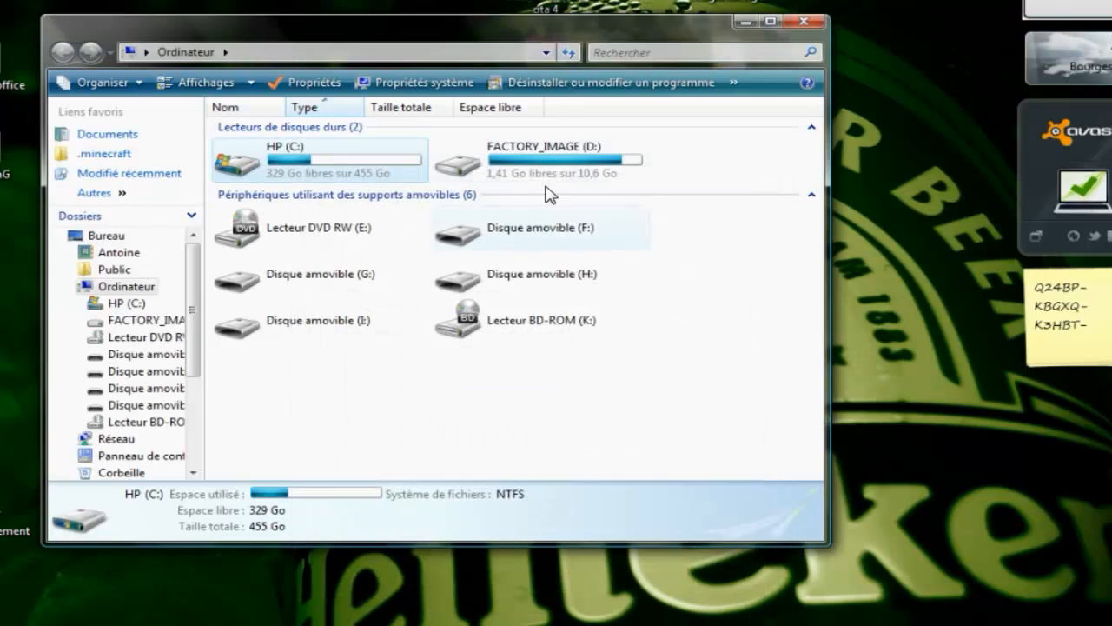
left_click(569, 52)
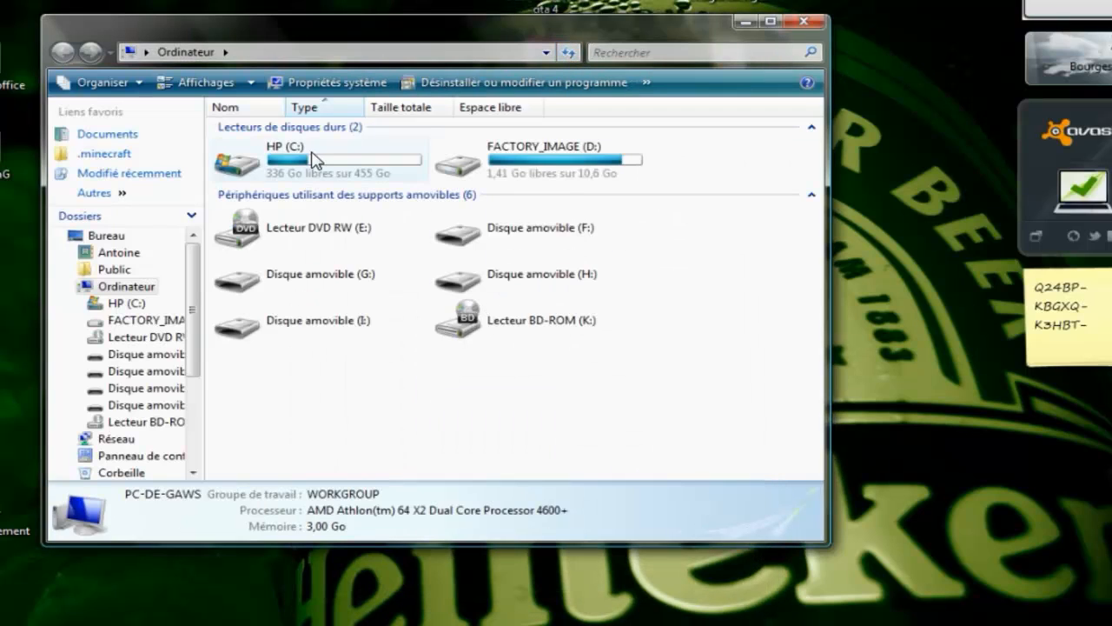
Open the disk defragmenter from the HP (C:) properties to check its schedule, then close it and the open windows.
mouse_move(276, 187)
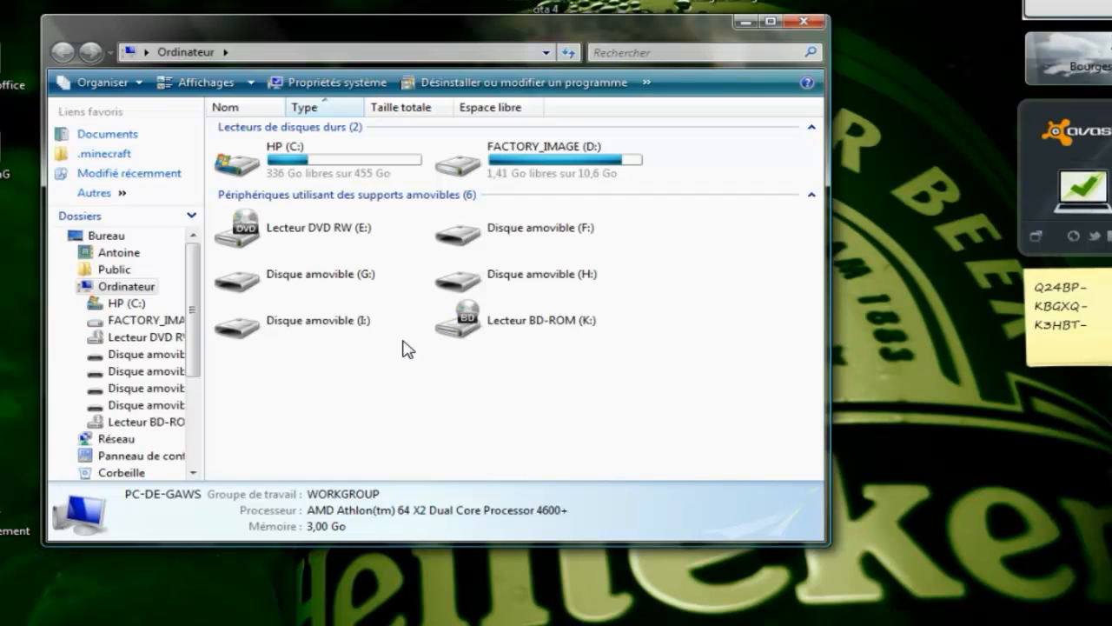
right_click(304, 168)
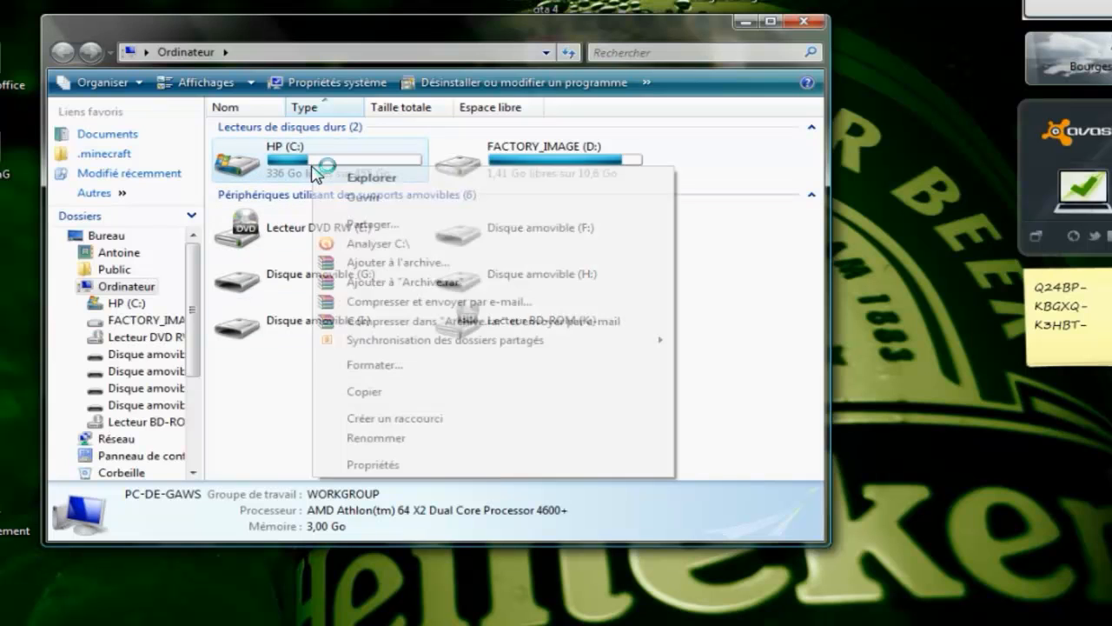
left_click(454, 468)
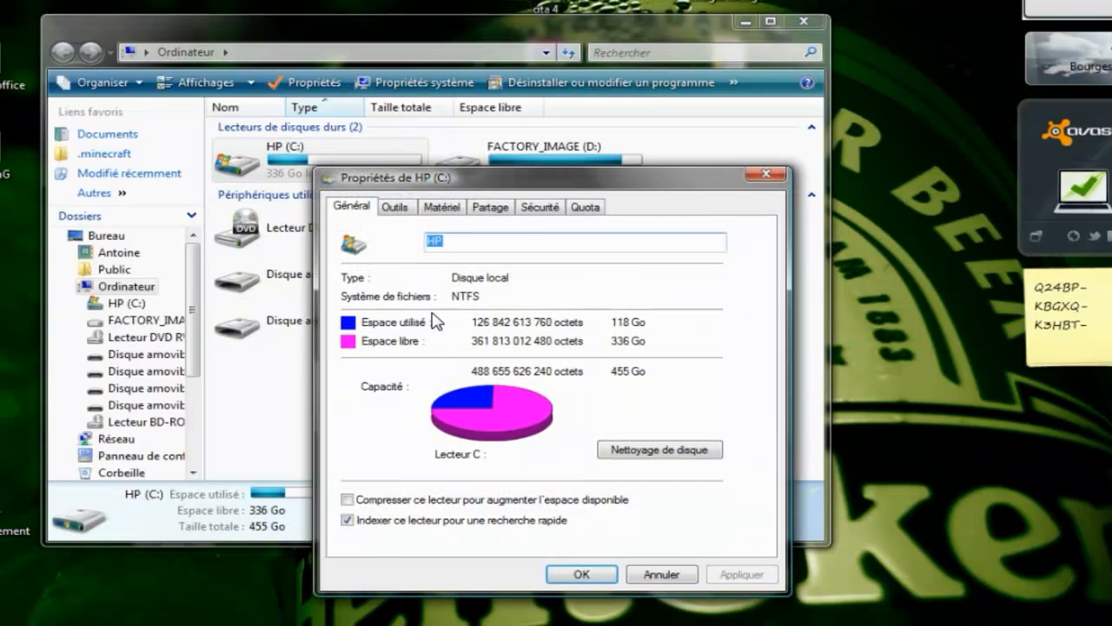
left_click(400, 209)
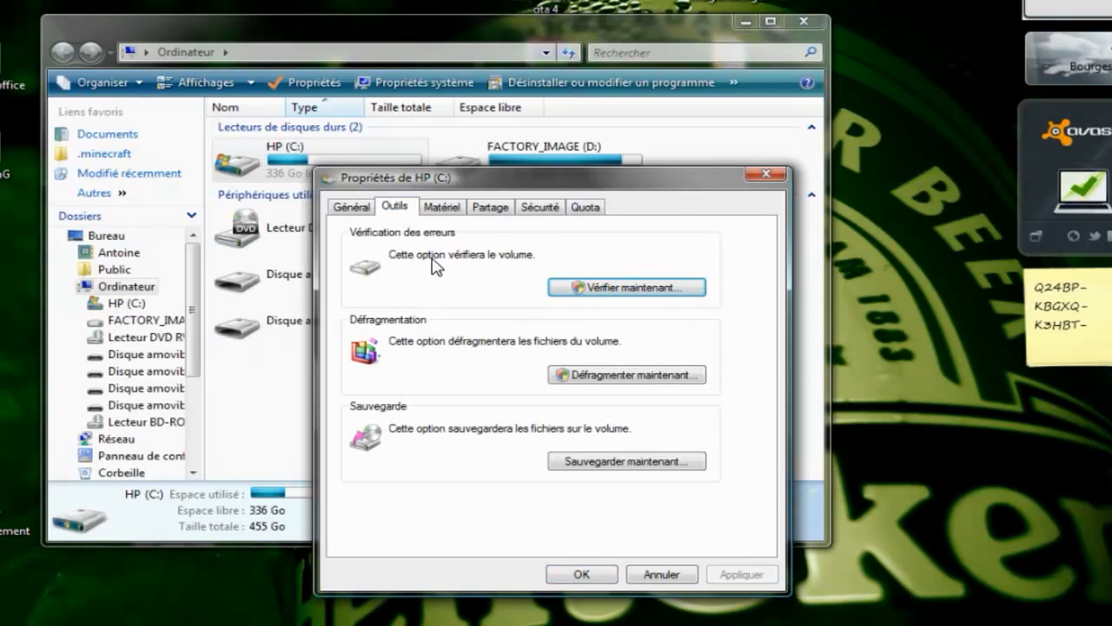
left_click(595, 376)
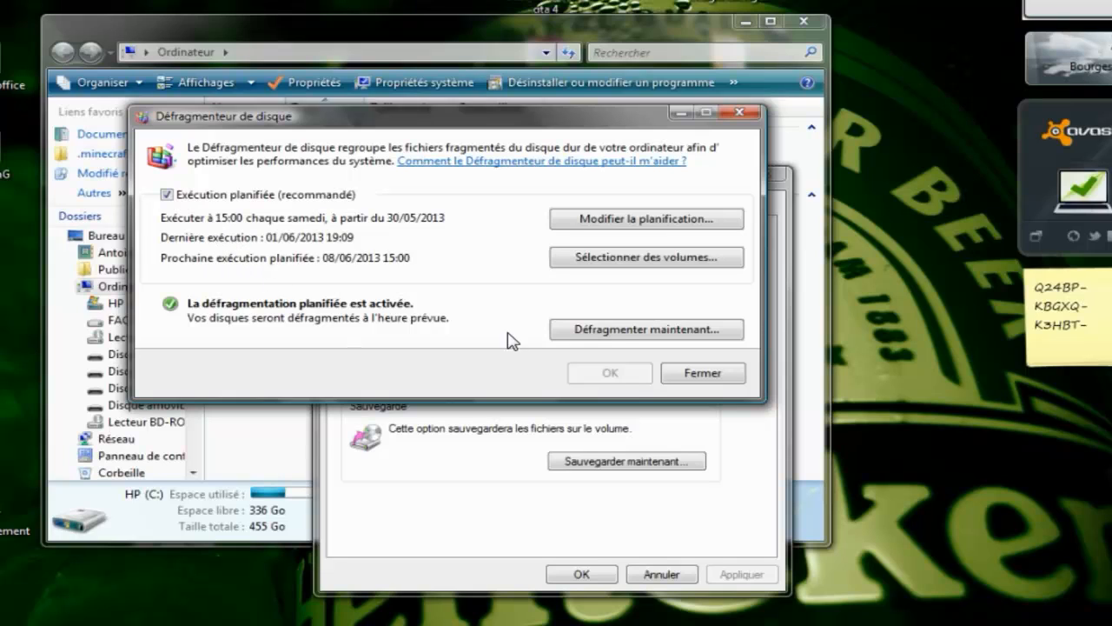
left_click(680, 376)
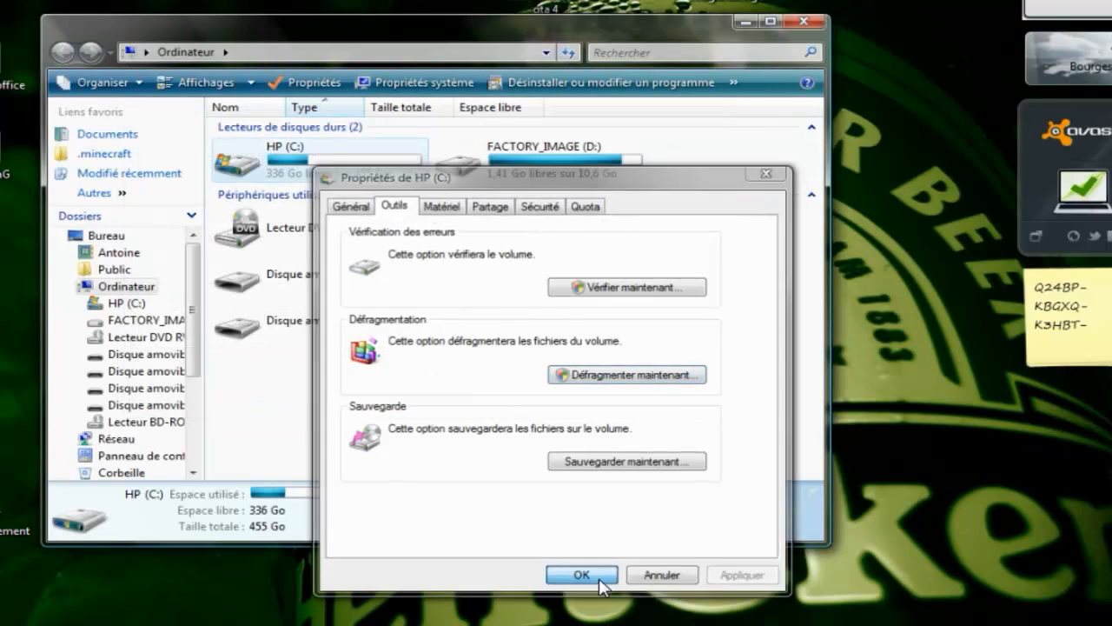
left_click(581, 572)
left_click(804, 20)
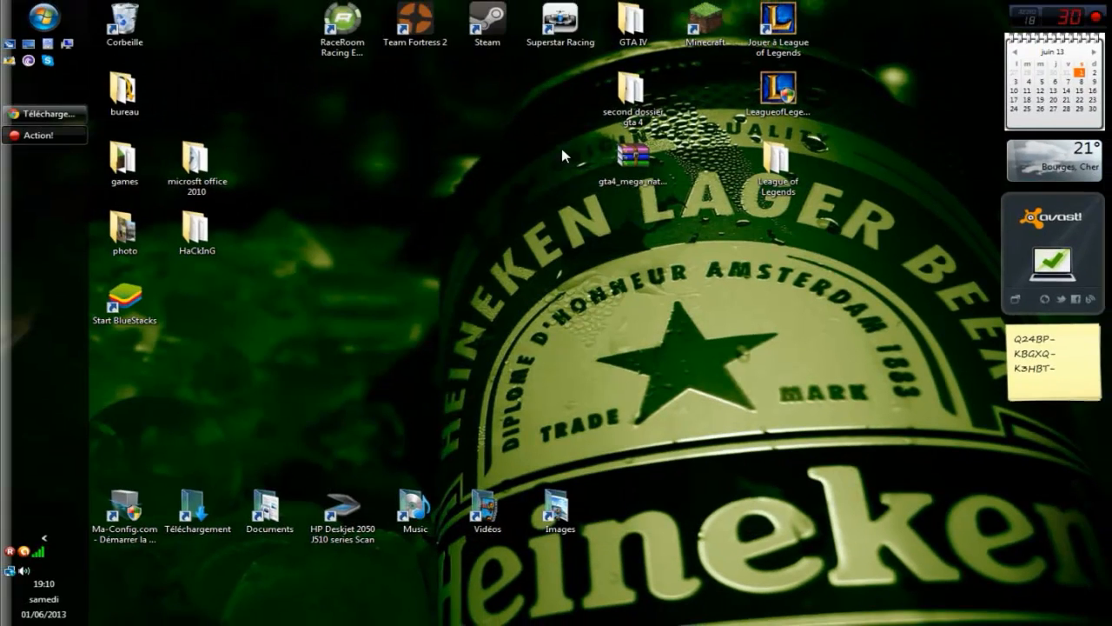
Launch Glary Utilities without updating it and look through its Vie privée/sécurité and Optimiser/améliorer modules.
left_click(9, 62)
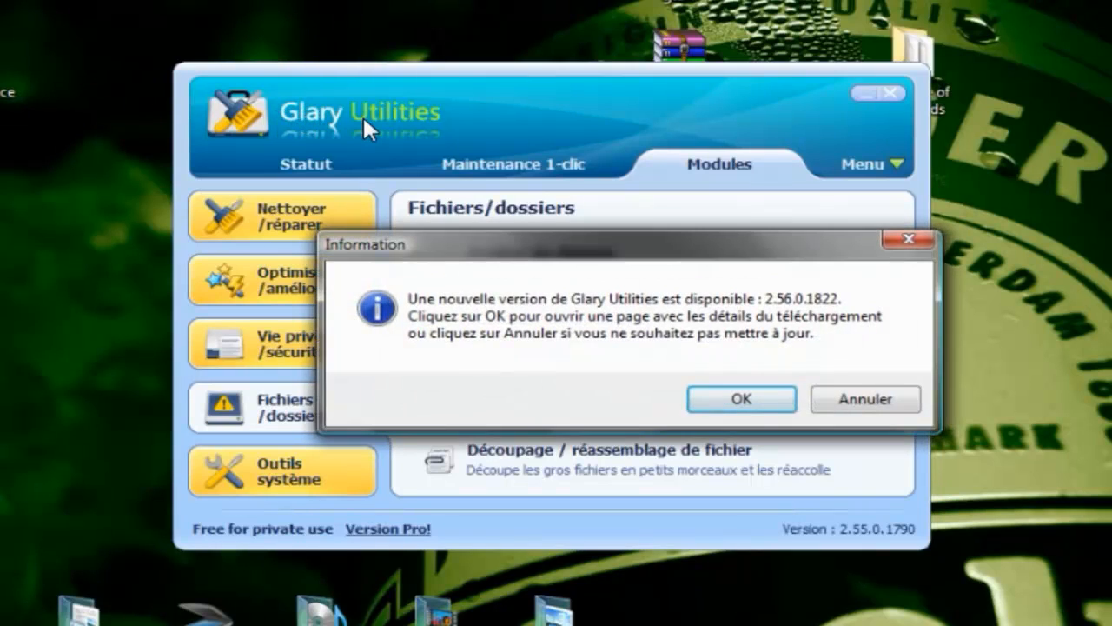
left_click(856, 398)
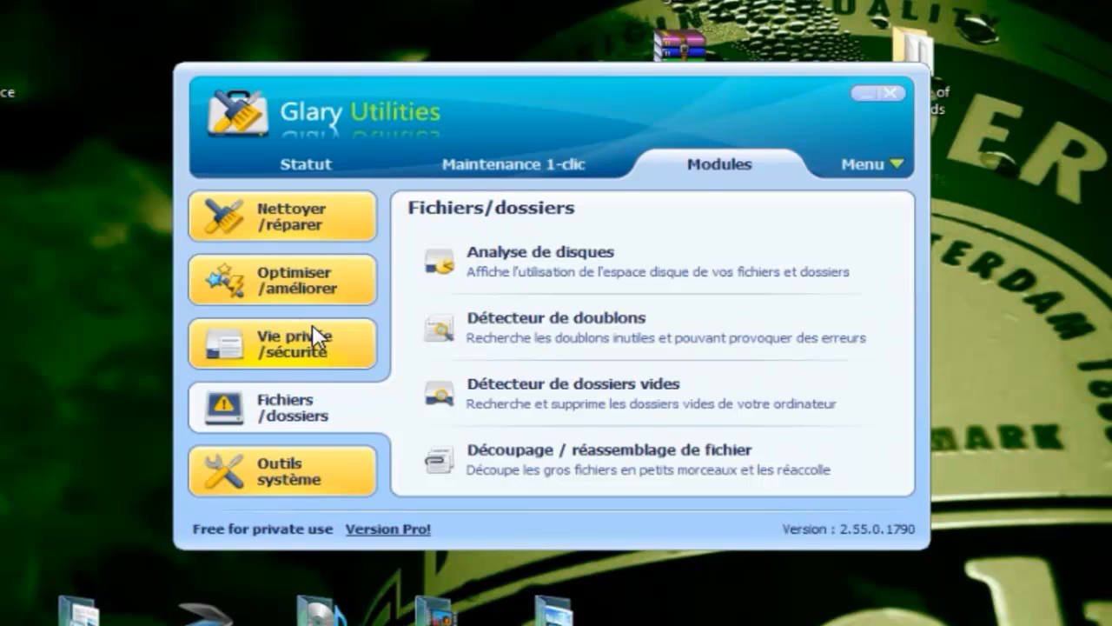
left_click(307, 365)
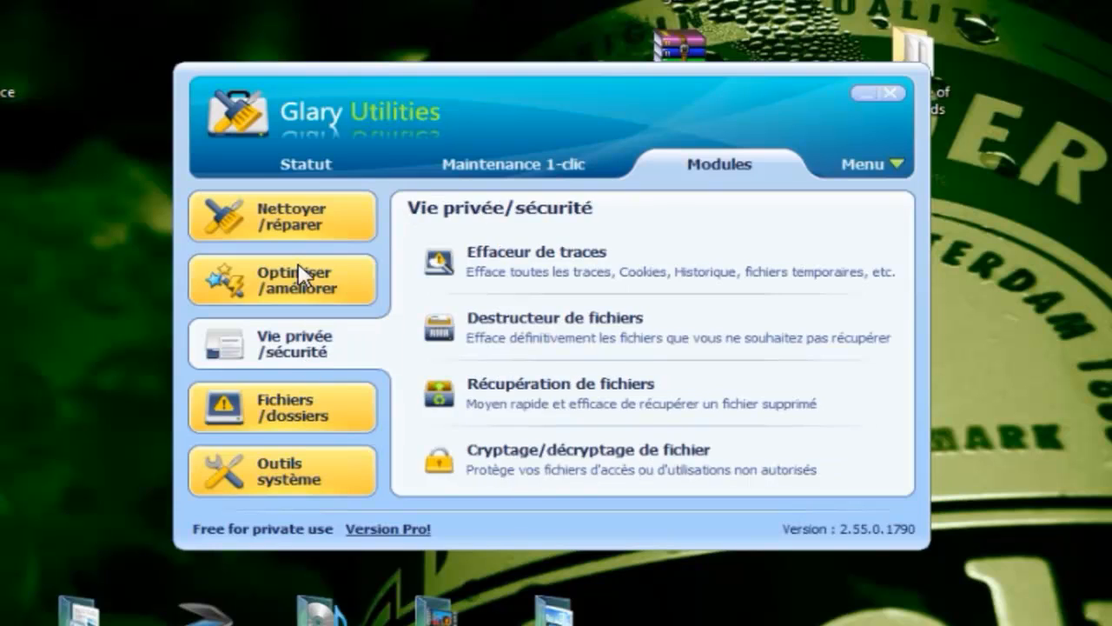
left_click(304, 278)
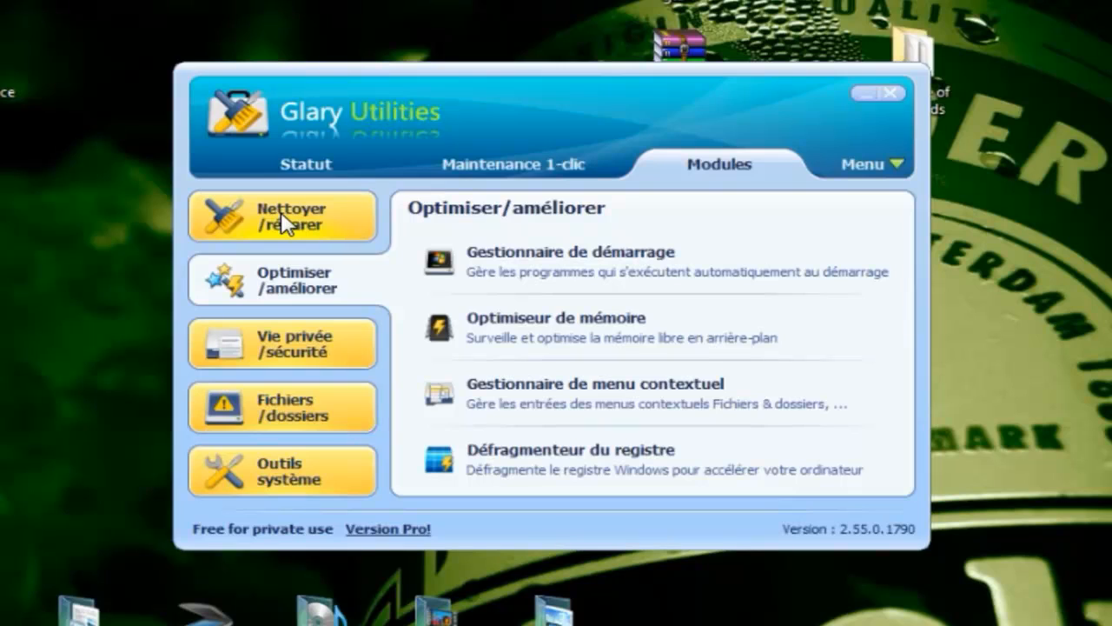
left_click(321, 224)
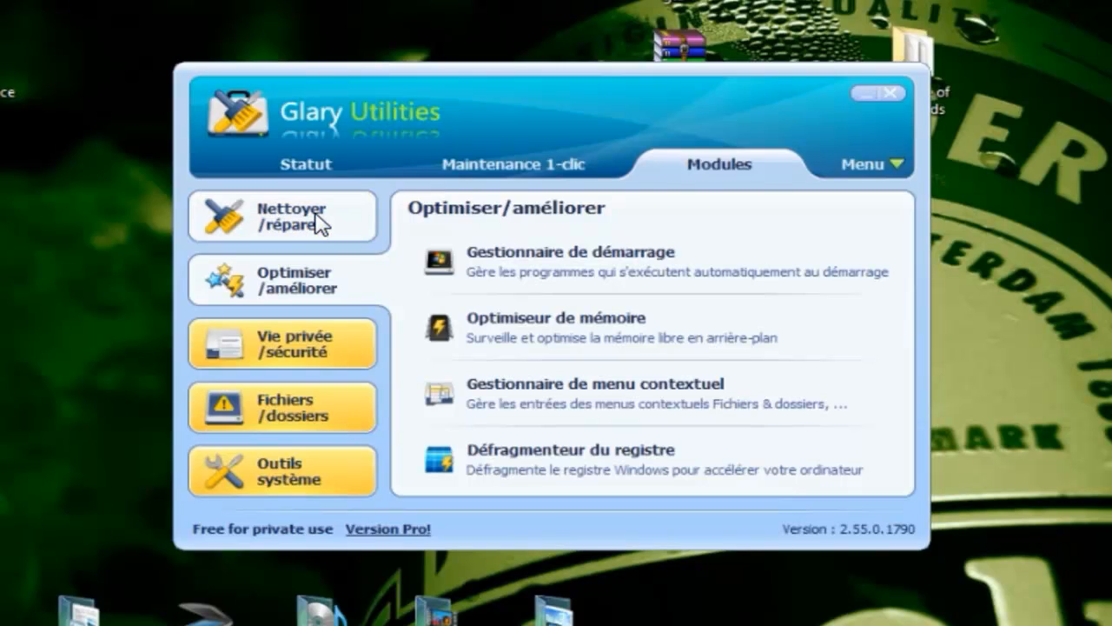
Search for errors with Maintenance 1-clic, repair the detected problems and close Glary Utilities.
left_click(483, 173)
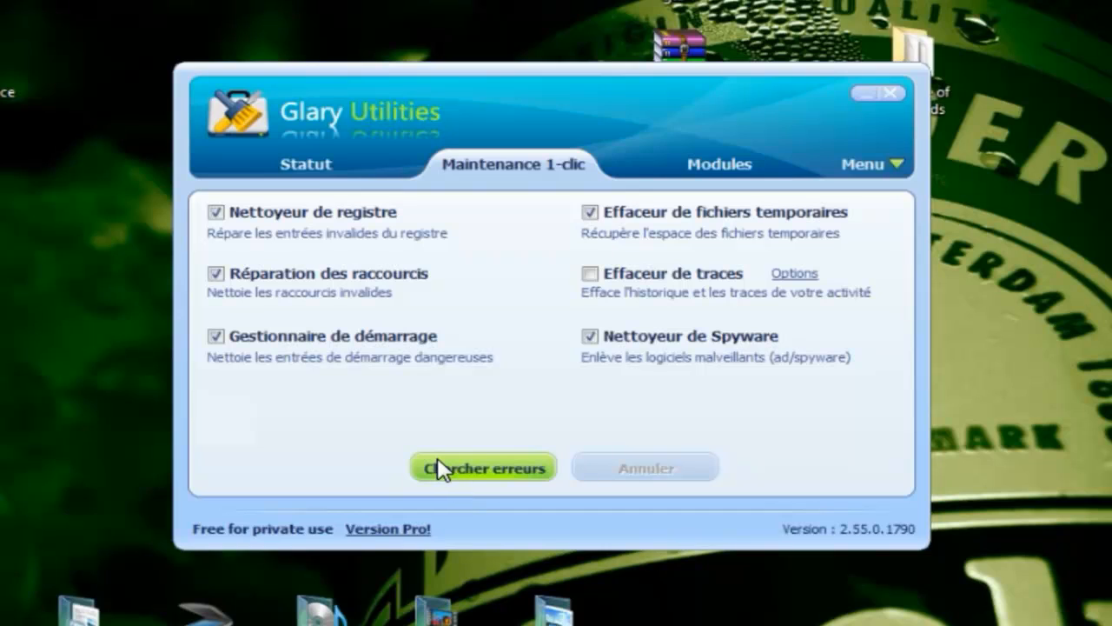
left_click(466, 474)
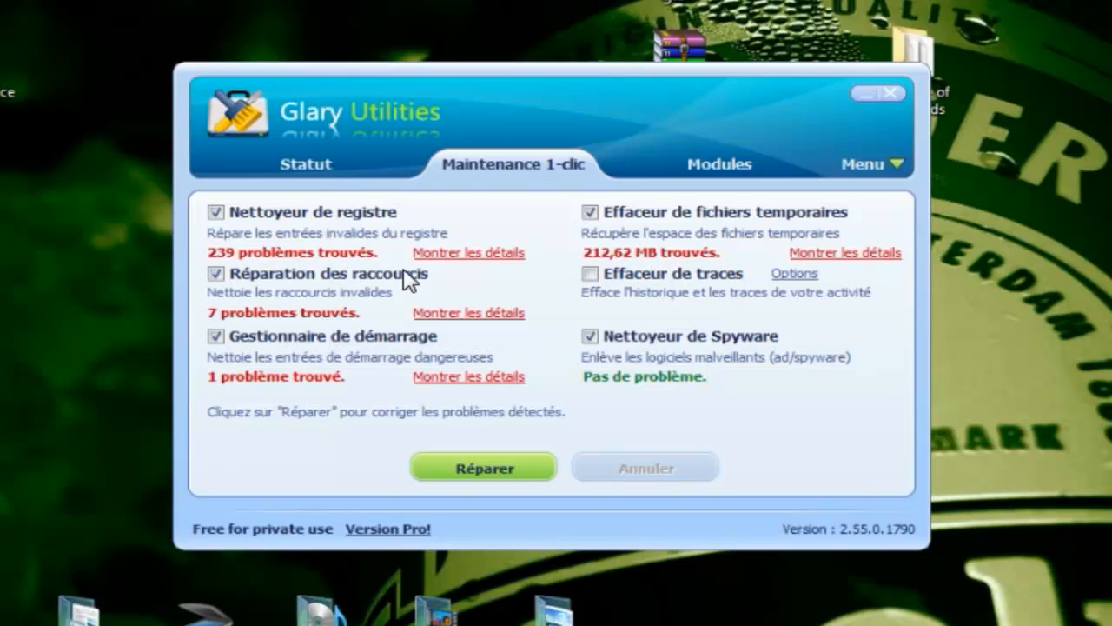
left_click(217, 270)
left_click(454, 477)
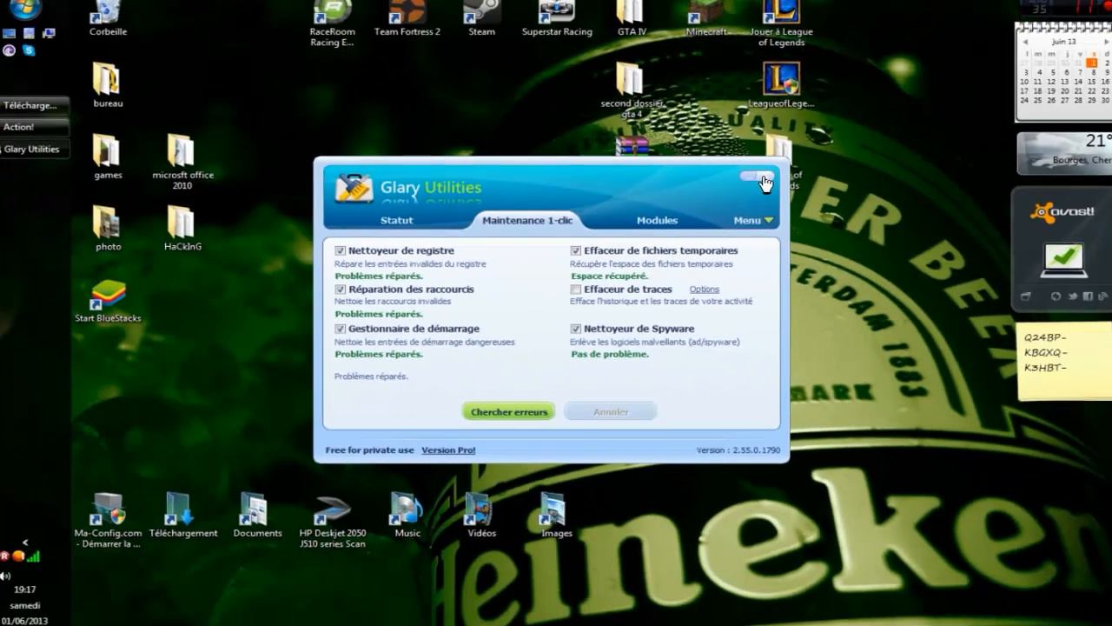
left_click(890, 93)
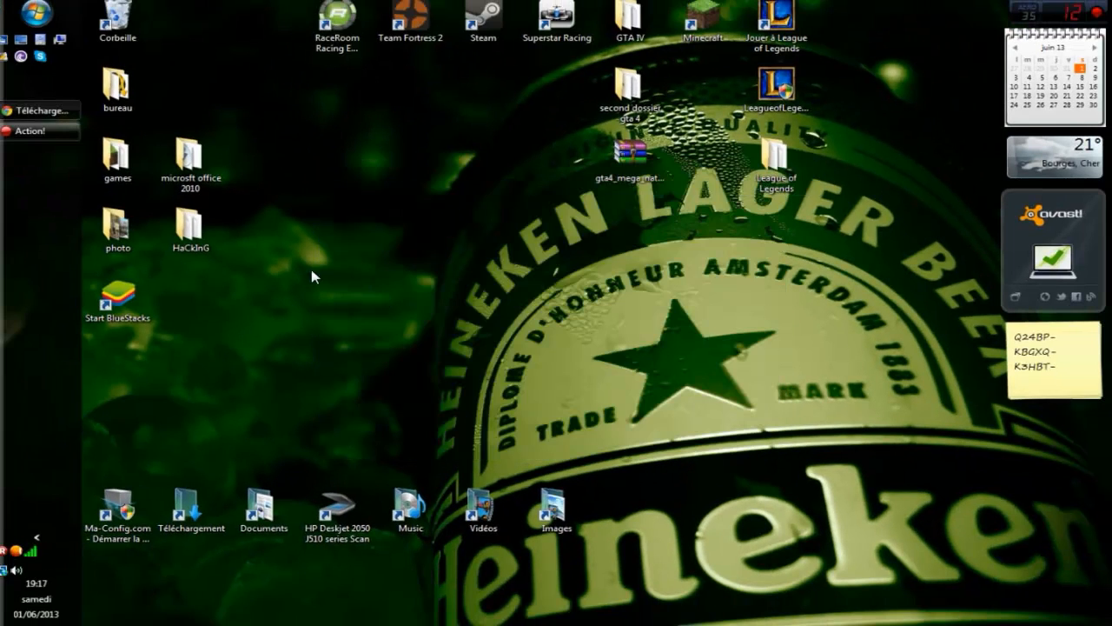